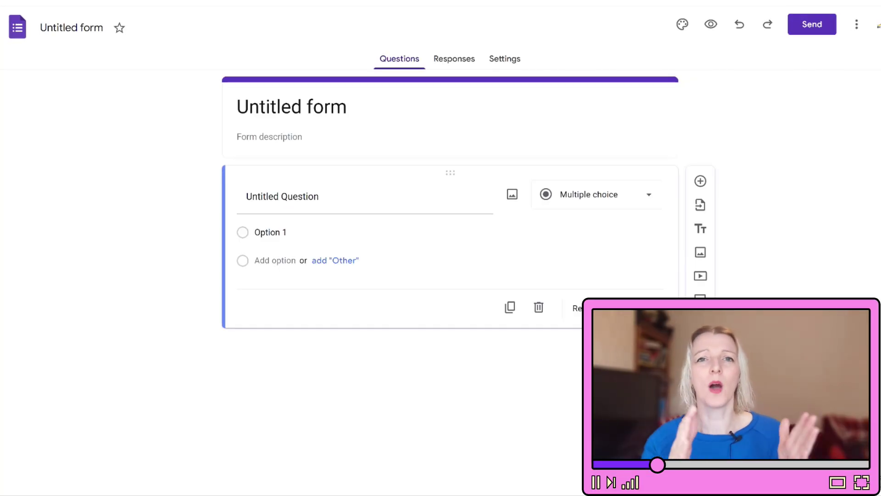
# Step: Replace the untitled form's title with 'Client Onboarding Questionnaire'
pyautogui.click(324, 106)
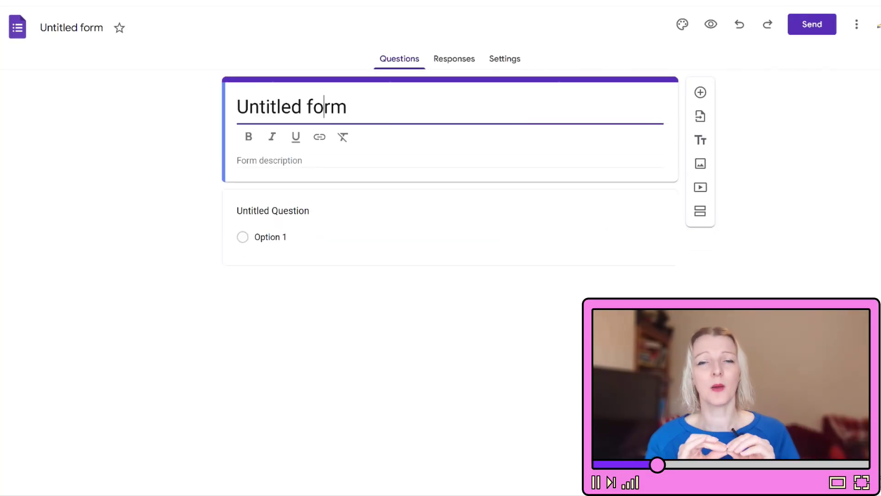
pyautogui.click(313, 106)
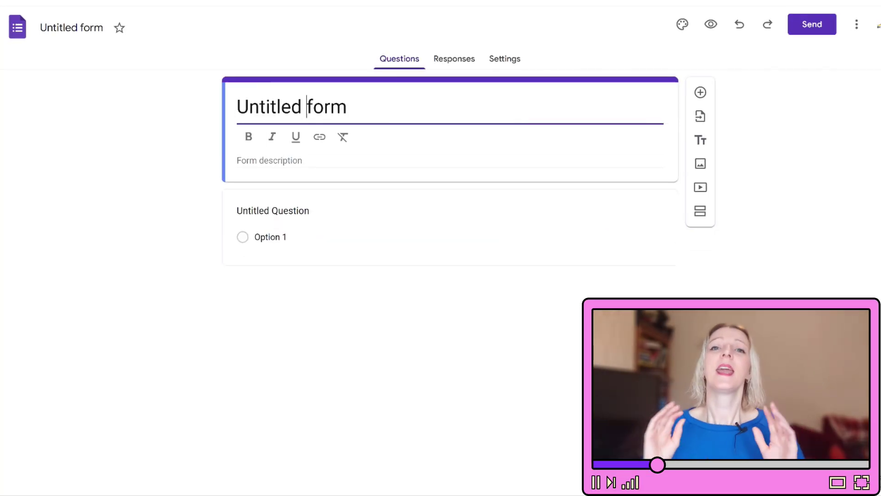
pyautogui.hotkey('ctrl', 'a')
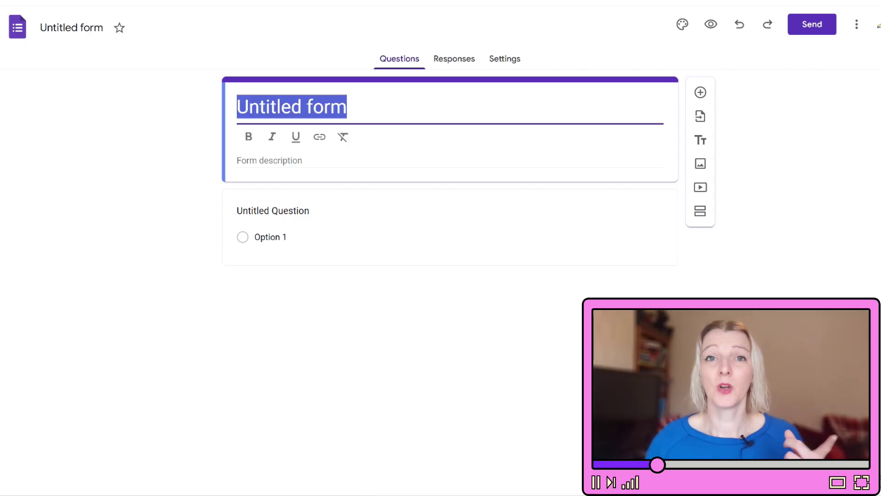
pyautogui.write('Client Onboarding Questionnaire')
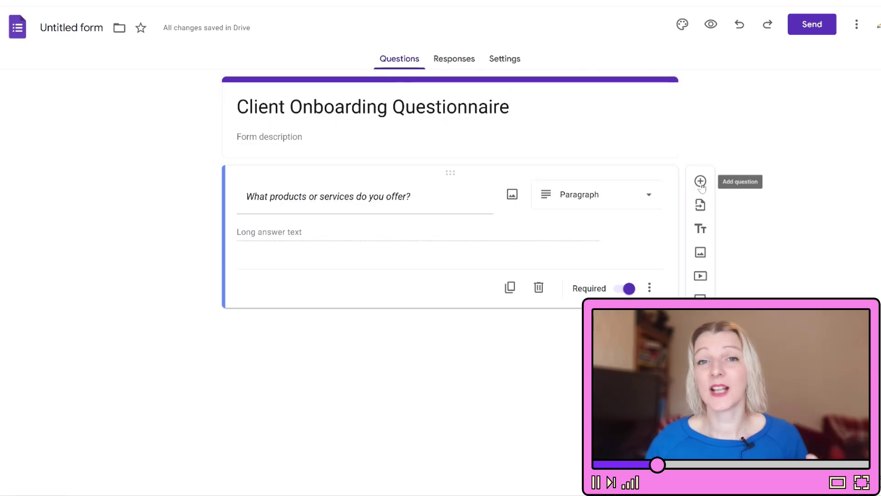
# Step: Add a new question worded with the pasted revenue stream question
pyautogui.click(701, 181)
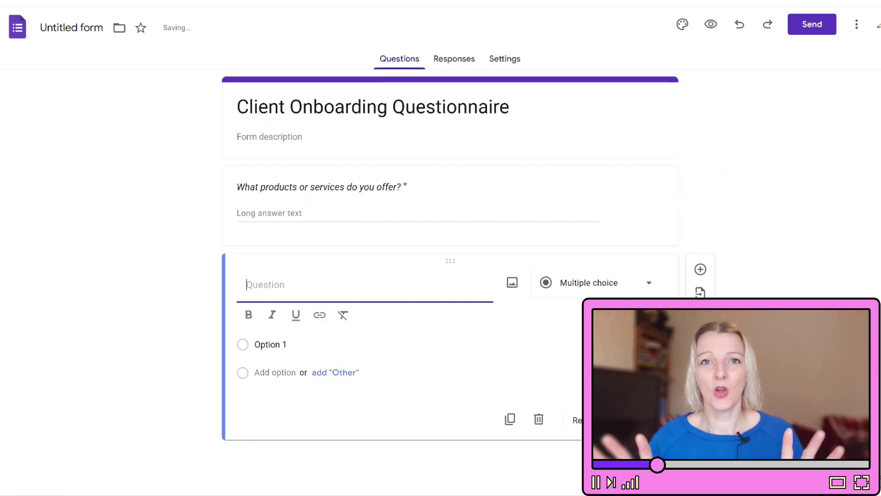
pyautogui.write('What’s your main revenue stream')
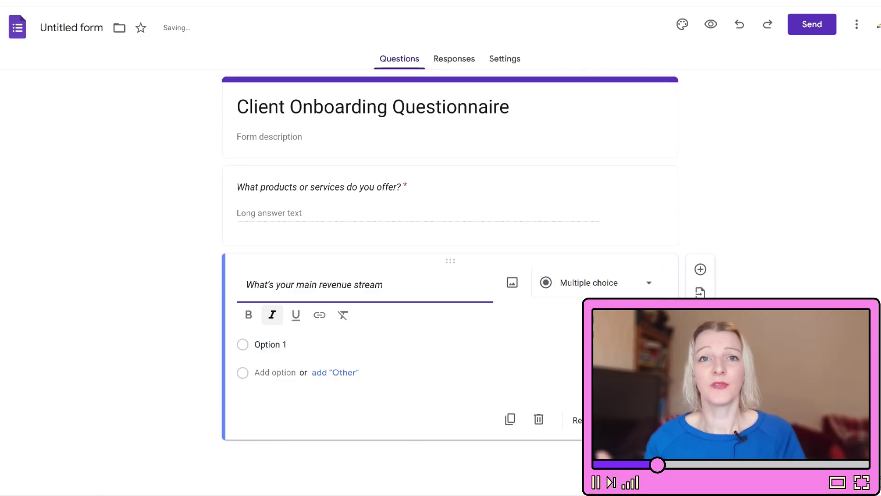
pyautogui.click(525, 337)
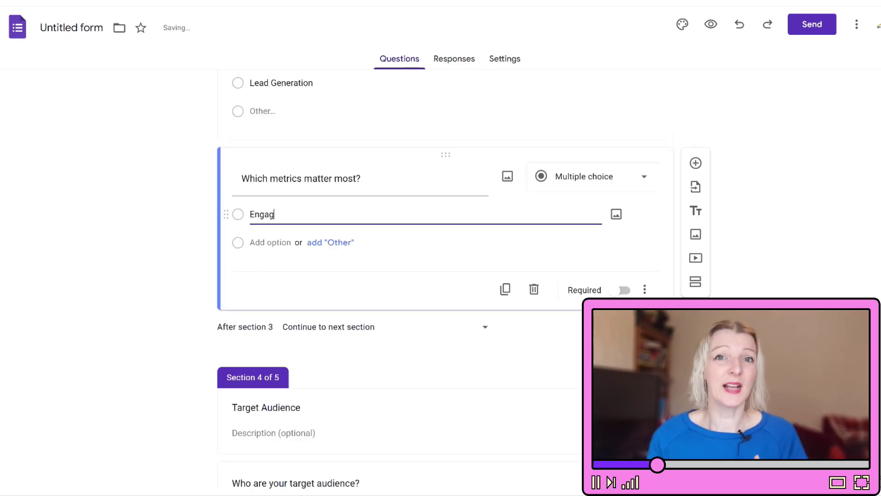
# Step: Give the metrics question options Engagement Rate, Followers Growth, Website Traffic, Sales and Other
pyautogui.write('ement Rate')
pyautogui.press('Return')
pyautogui.write('Followers Growth')
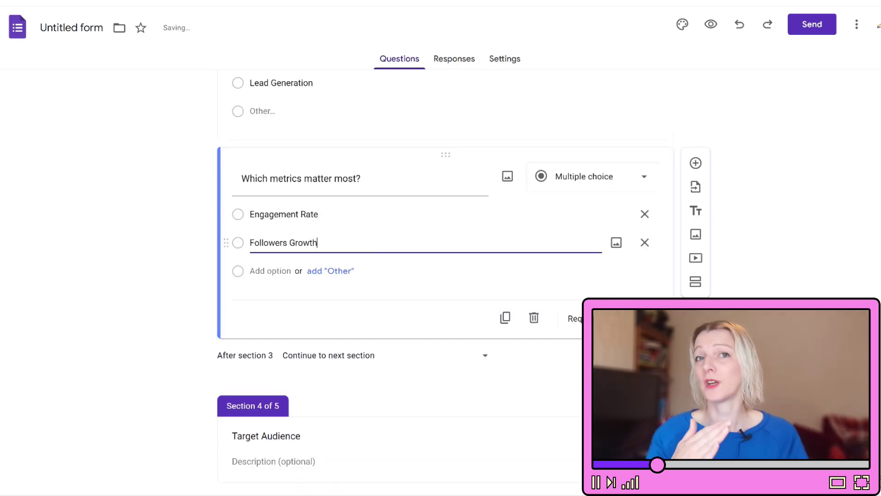
pyautogui.press('Return')
pyautogui.write('Website Traffic')
pyautogui.press('Return')
pyautogui.write('Sales')
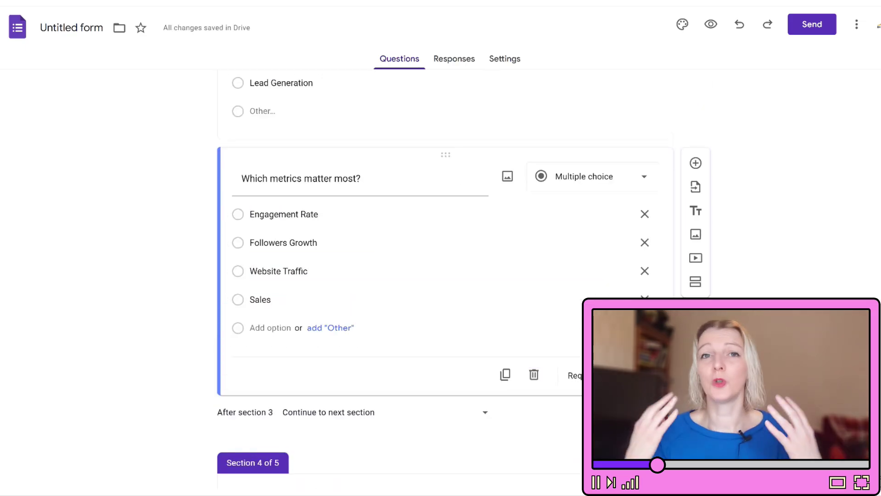
pyautogui.click(331, 328)
# Step: Review the Target Audience and Brand Identity sections, including the social platforms question
pyautogui.scroll(-5, 441, 275)
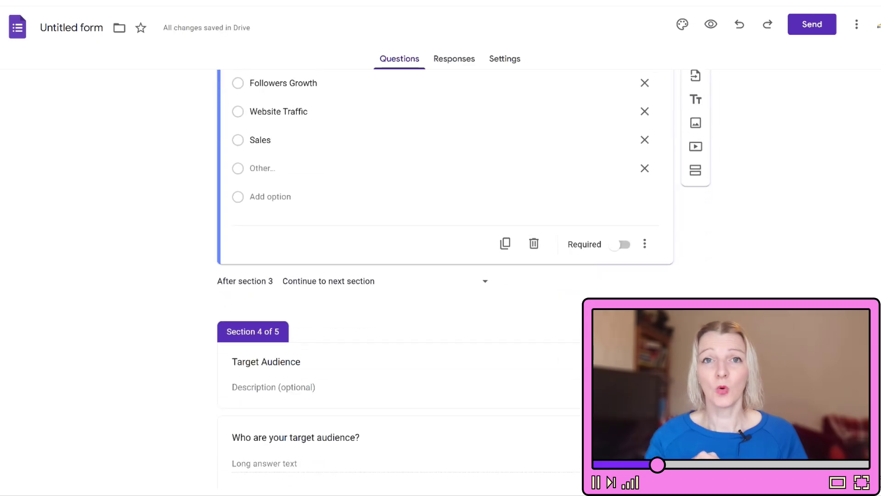
pyautogui.scroll(-3, 227, 228)
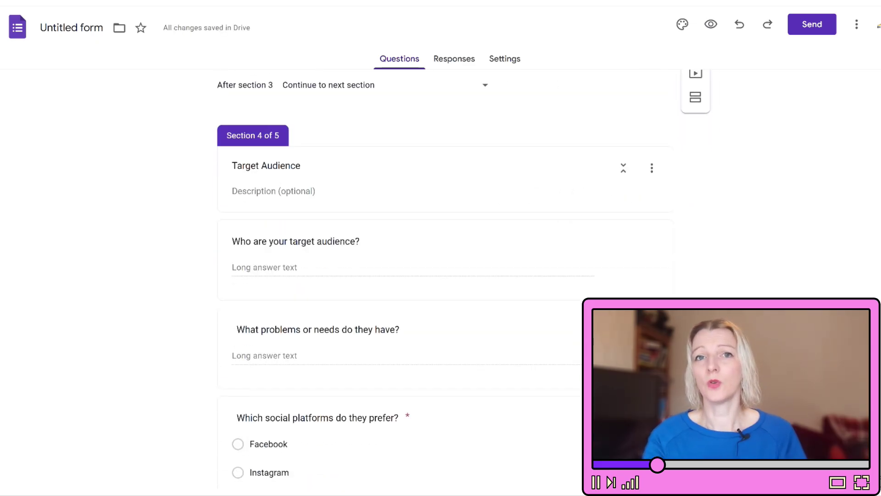
pyautogui.scroll(-3, 221, 231)
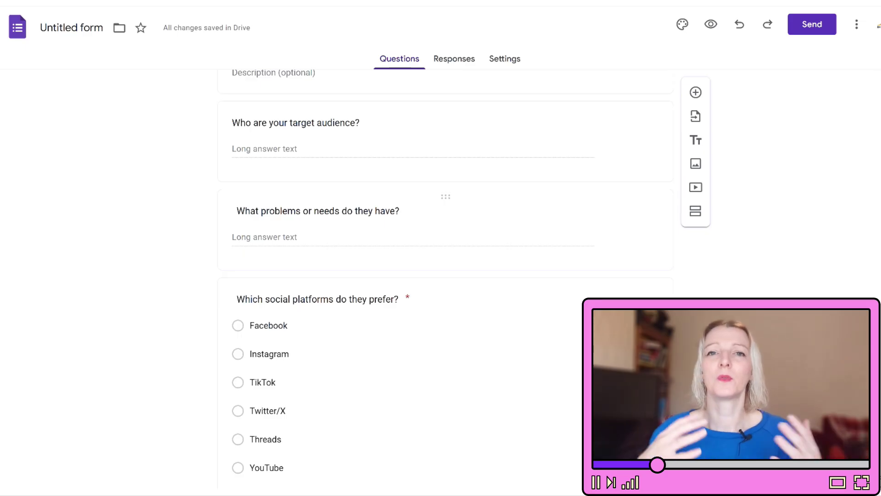
pyautogui.scroll(-2, 400, 219)
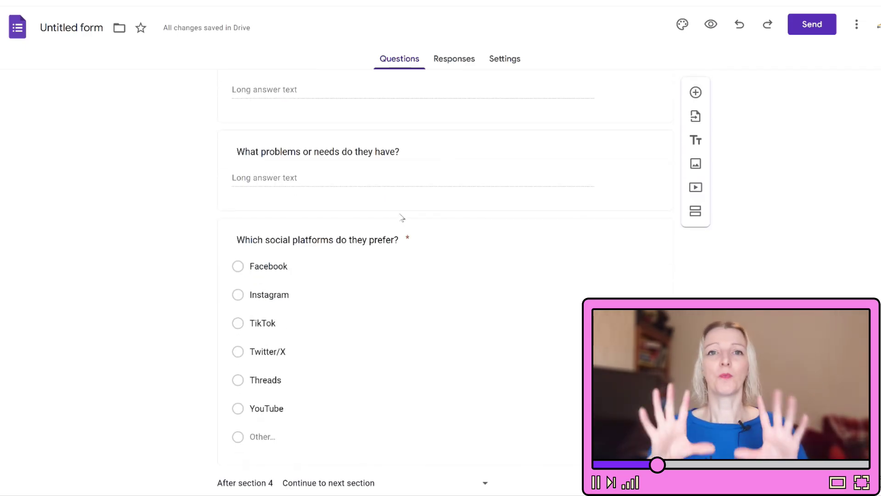
pyautogui.click(402, 220)
pyautogui.scroll(-10, 322, 275)
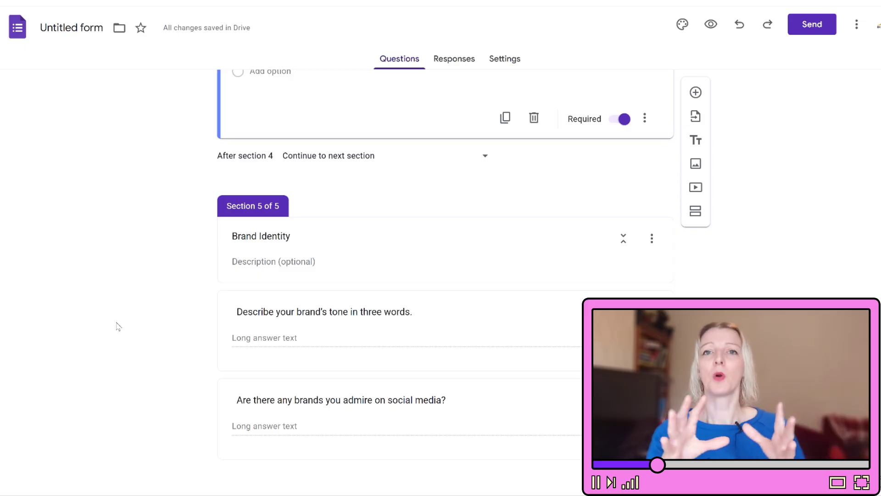
pyautogui.scroll(-1, 118, 325)
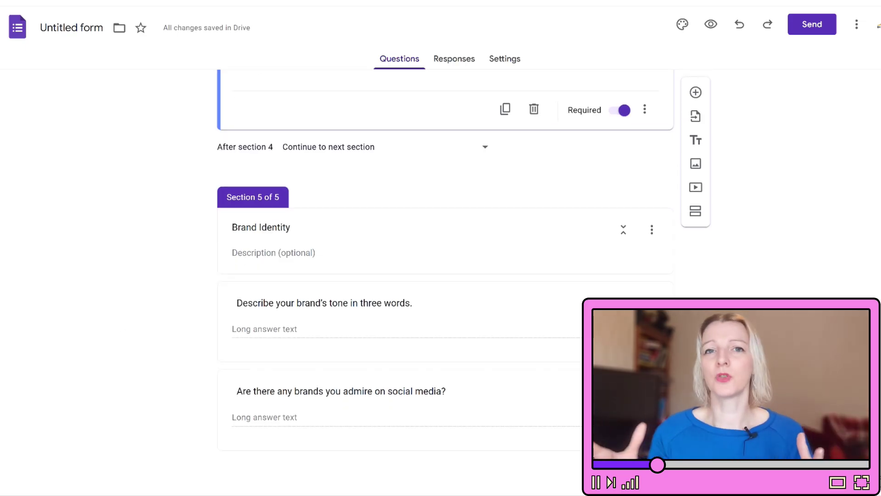
# Step: Set the form's header image to the notepad-and-coffee desk illustration from Themes
pyautogui.click(683, 25)
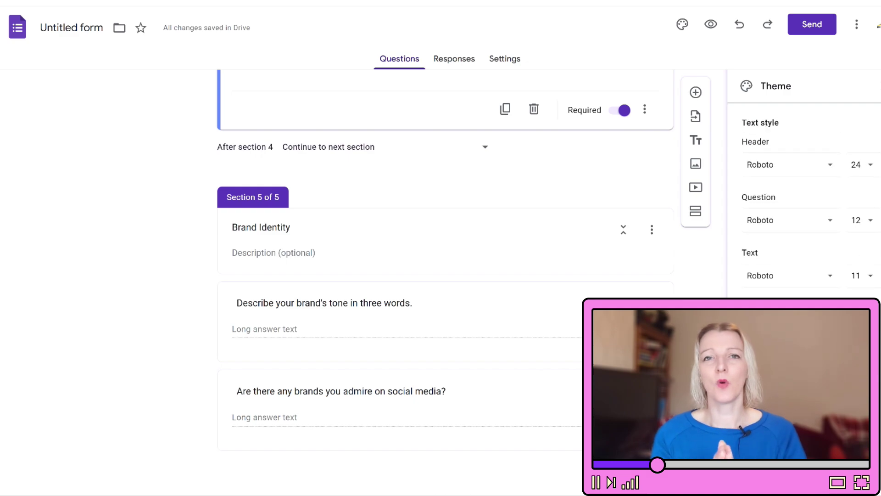
pyautogui.click(762, 321)
pyautogui.scroll(-15, 490, 262)
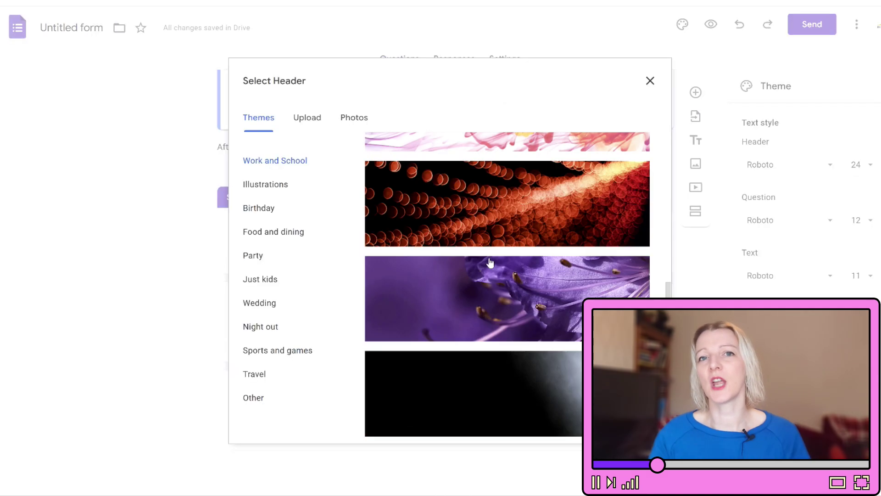
pyautogui.scroll(-10, 490, 262)
pyautogui.click(547, 356)
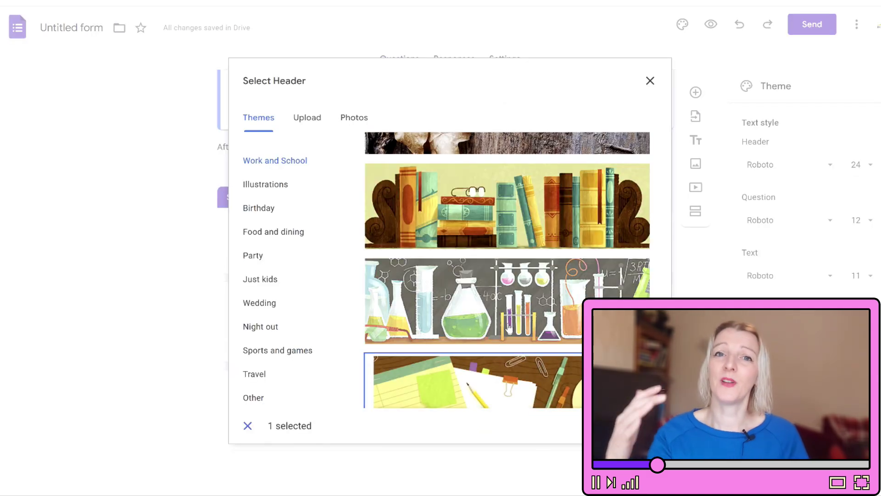
pyautogui.click(642, 425)
pyautogui.scroll(15, 459, 229)
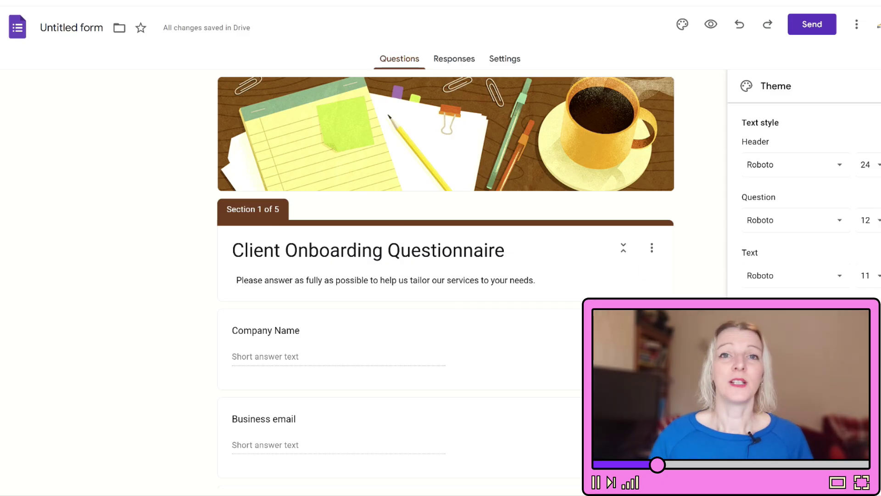
# Step: Add a thank-you confirmation message and turn on the progress bar in Presentation settings
pyautogui.click(511, 62)
pyautogui.click(617, 290)
pyautogui.scroll(-4, 483, 320)
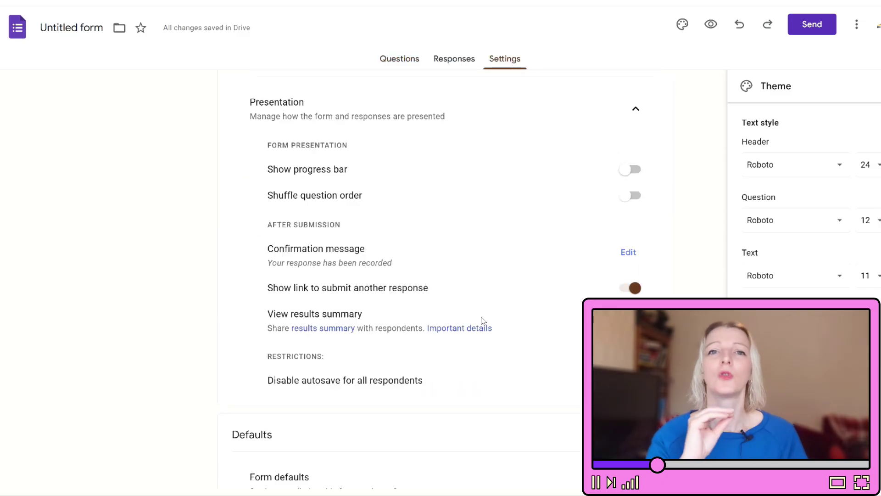
pyautogui.click(627, 252)
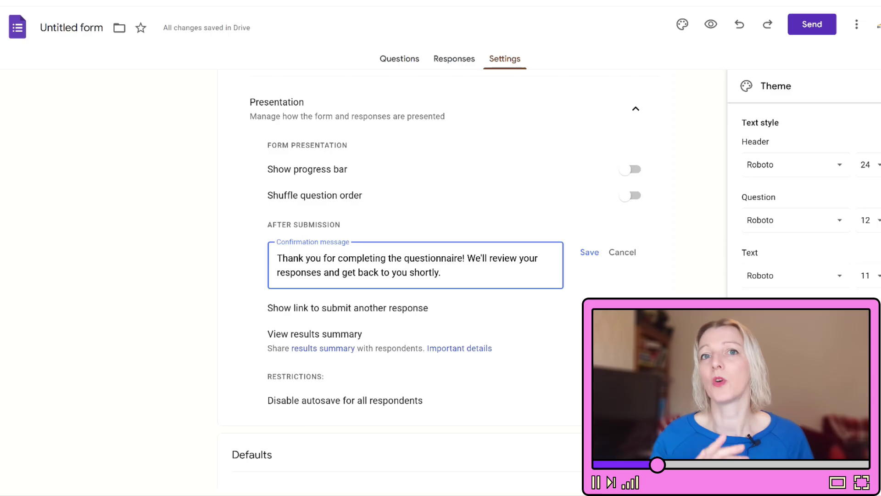
pyautogui.scroll(3, 541, 348)
pyautogui.click(633, 287)
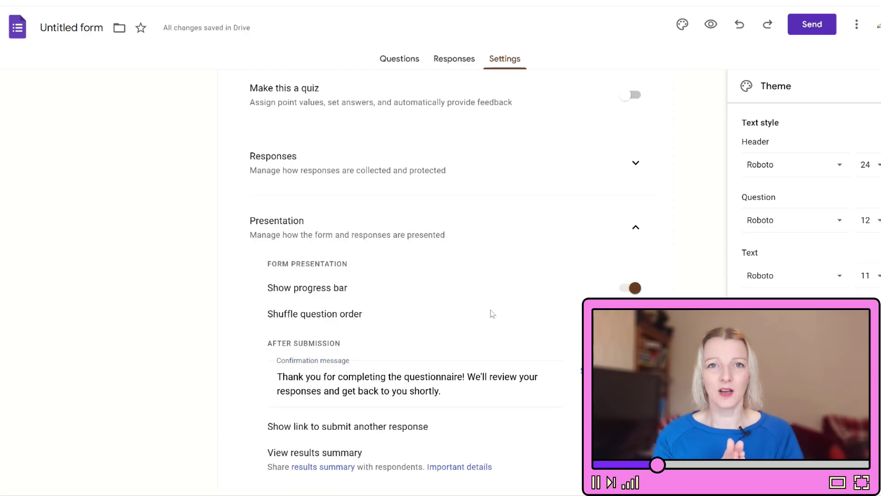
pyautogui.scroll(-6, 491, 311)
pyautogui.scroll(5, 745, 190)
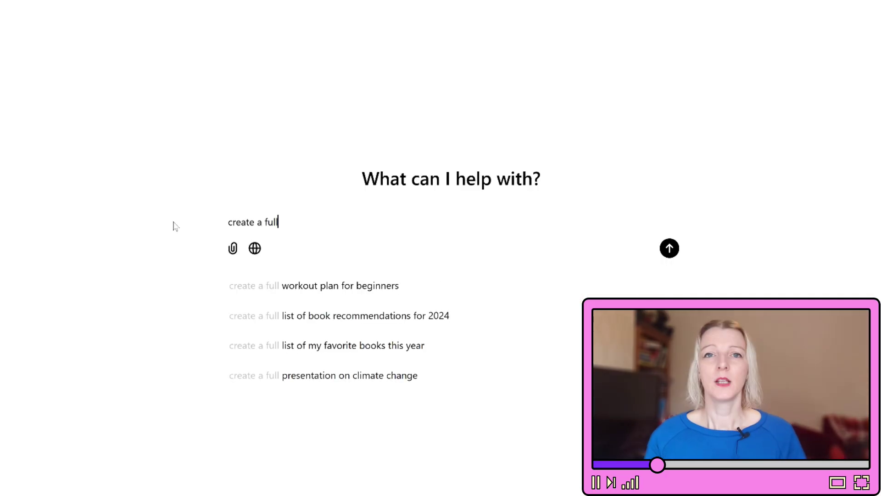
# Step: Ask ChatGPT for a full customer persona from the attached Google Forms information
pyautogui.write('a')
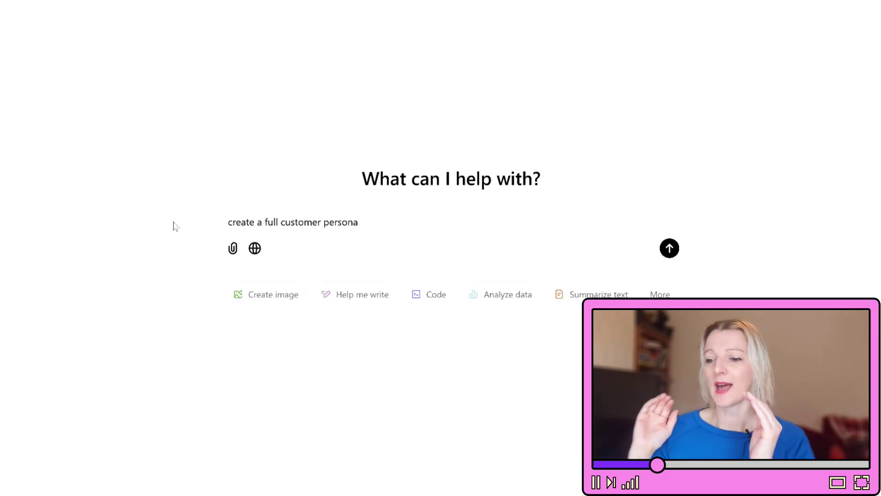
pyautogui.write(' based on the attached google forms document information and')
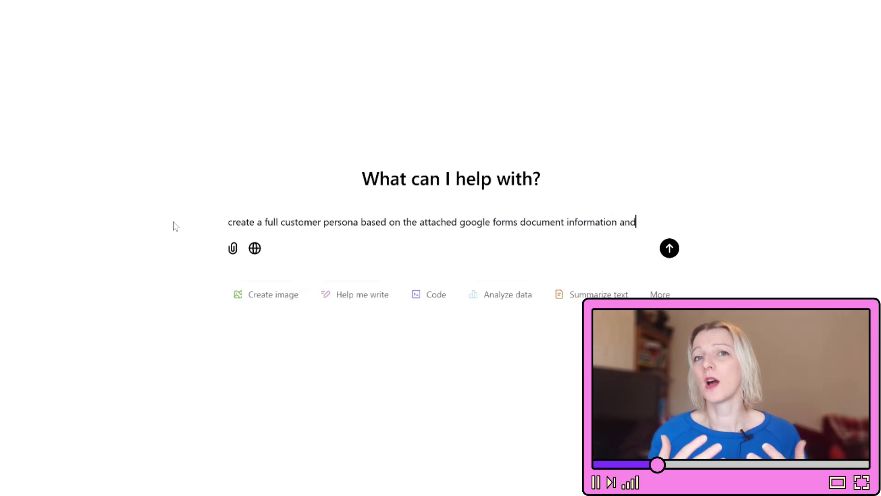
pyautogui.write(' give a deeper demographic break')
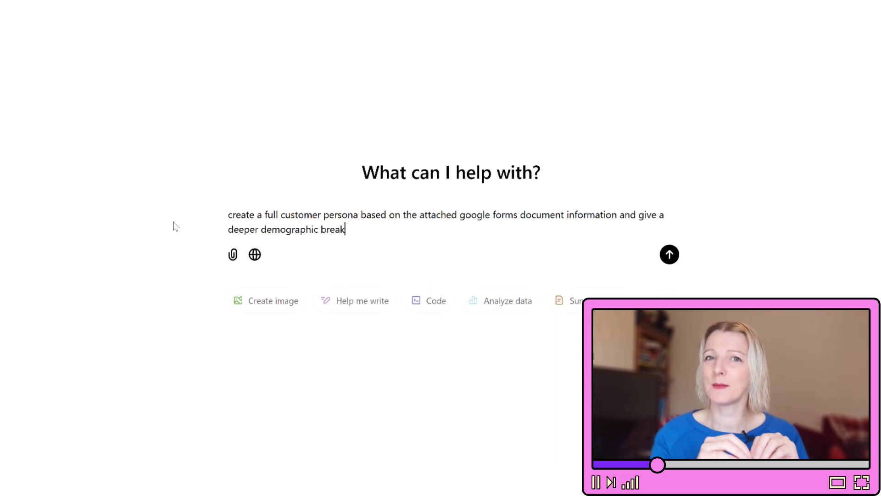
pyautogui.write('down including common')
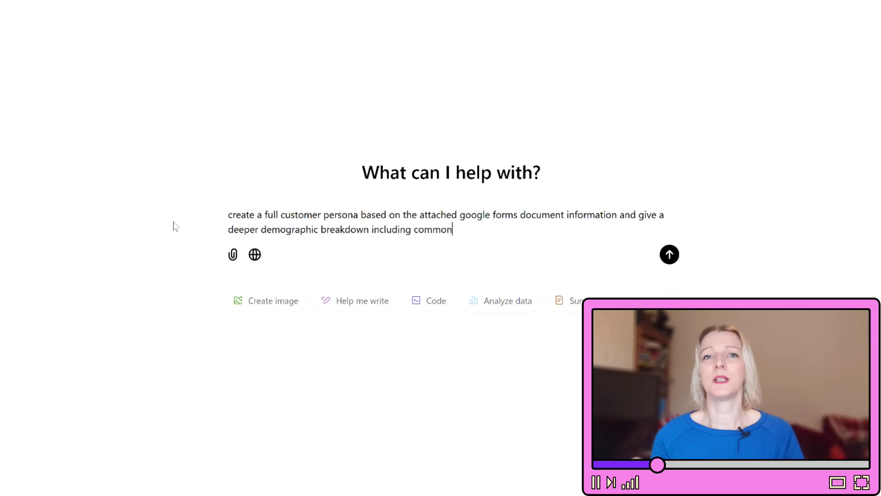
pyautogui.write(' behaviours, interests')
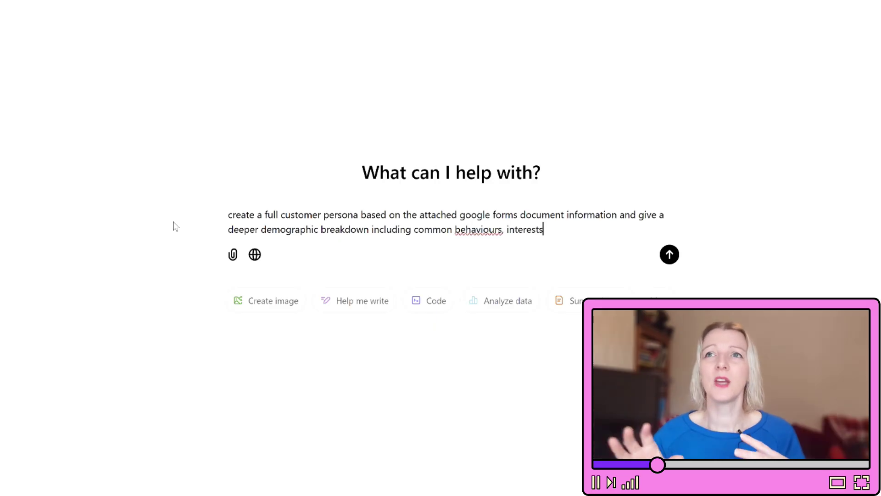
pyautogui.write(' and spending habits based i')
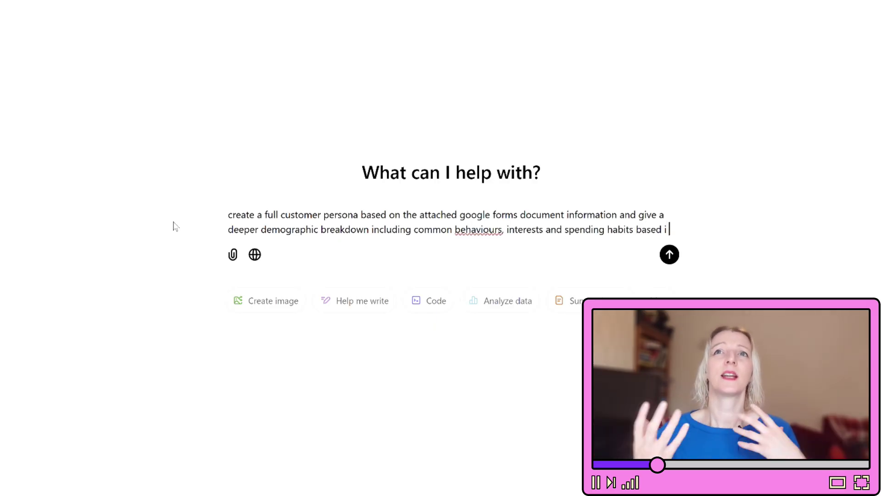
pyautogui.write('on the data and online research')
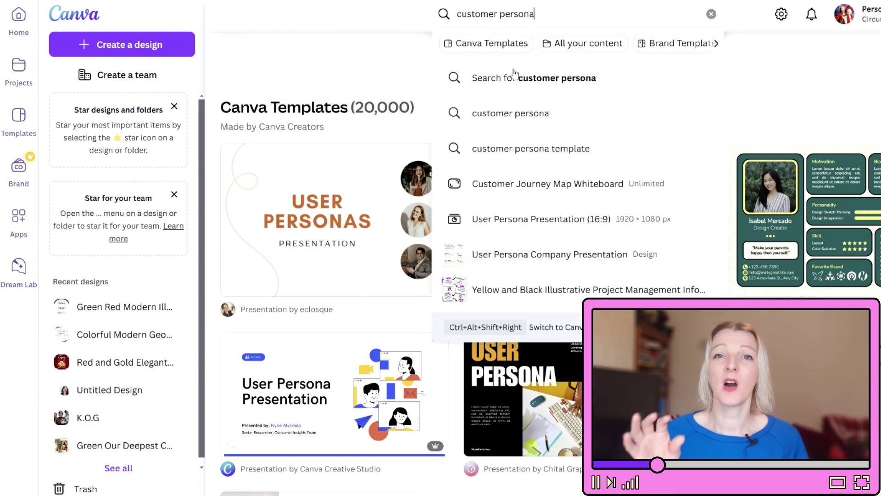
# Step: Search Canva for 'customer persona' and browse the User Persona and Customer Profile templates
pyautogui.click(510, 78)
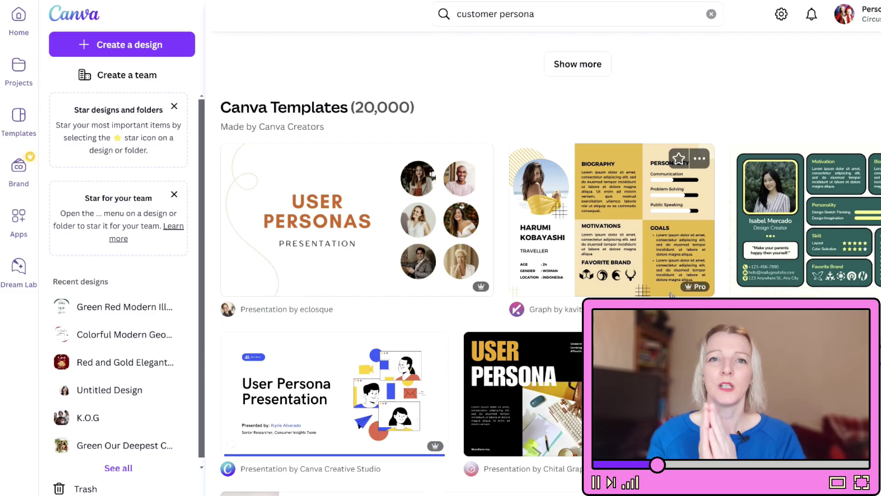
pyautogui.scroll(-3, 526, 329)
pyautogui.scroll(-7, 526, 329)
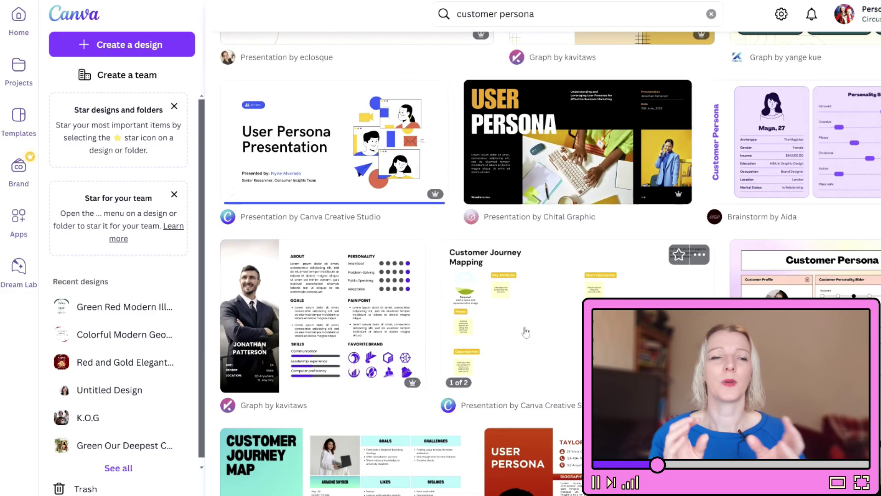
pyautogui.scroll(-5, 525, 334)
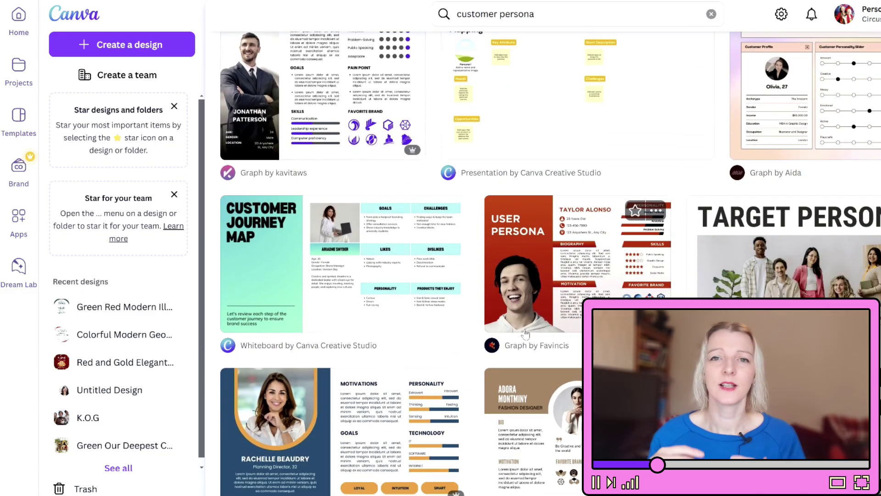
pyautogui.scroll(-4, 526, 332)
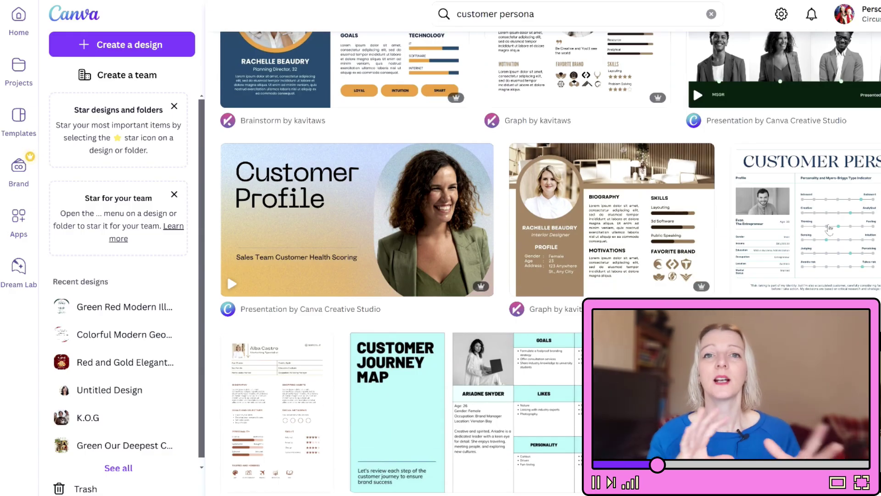
pyautogui.scroll(-3, 828, 230)
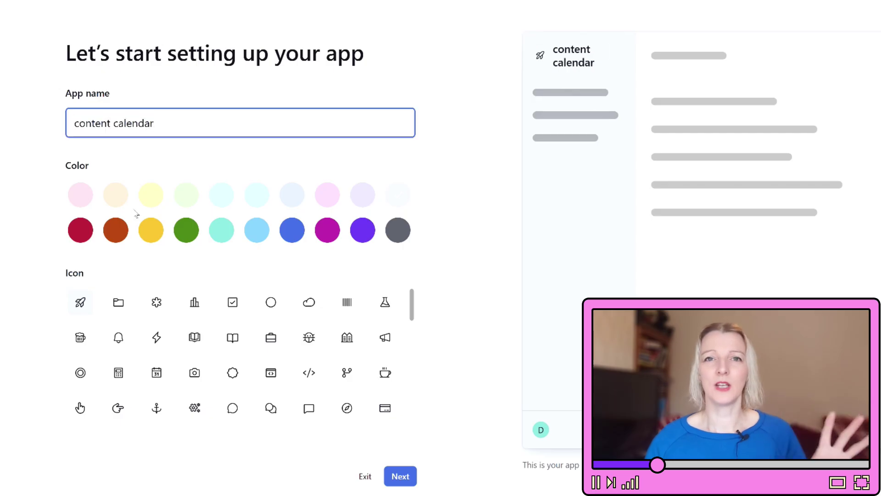
# Step: Create the purple 'content calendar' Airtable app with a calendar icon from the Content calendar template
pyautogui.click(362, 229)
pyautogui.click(156, 372)
pyautogui.click(400, 476)
pyautogui.click(140, 156)
pyautogui.scroll(-3, 129, 341)
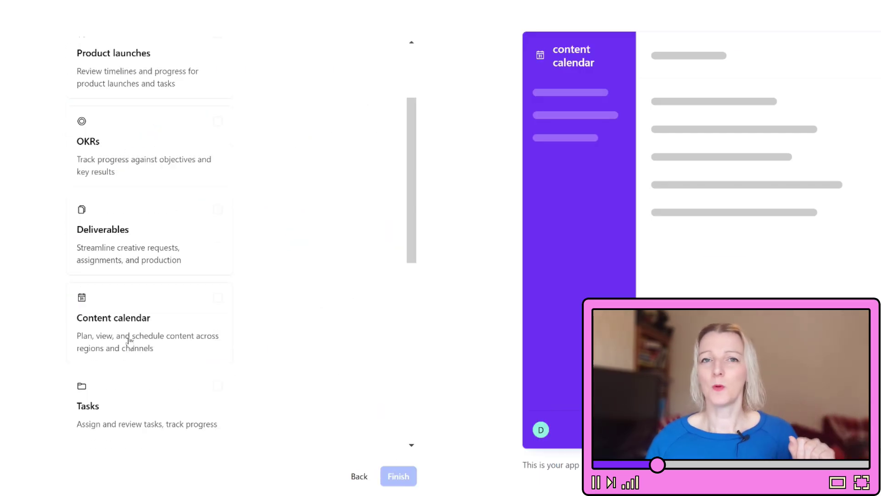
pyautogui.click(130, 340)
pyautogui.click(399, 476)
pyautogui.click(397, 475)
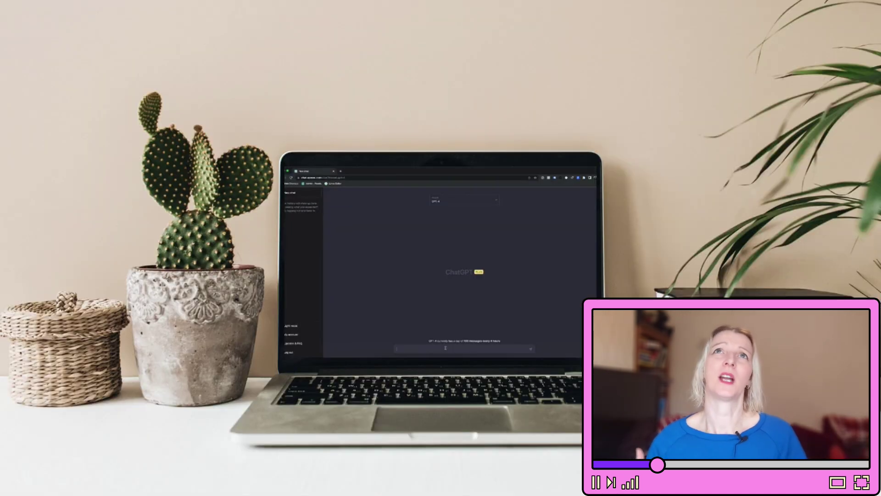
# Step: Send ChatGPT the question comparing ChatGPT-3 and ChatGPT-4
pyautogui.write('What is the difference between ChatGPT-3 and ChatGPT-4?')
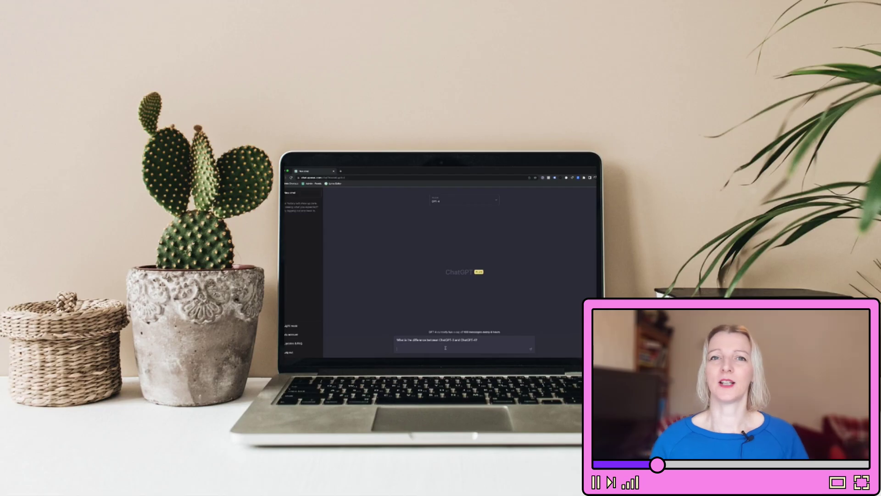
pyautogui.press('Return')
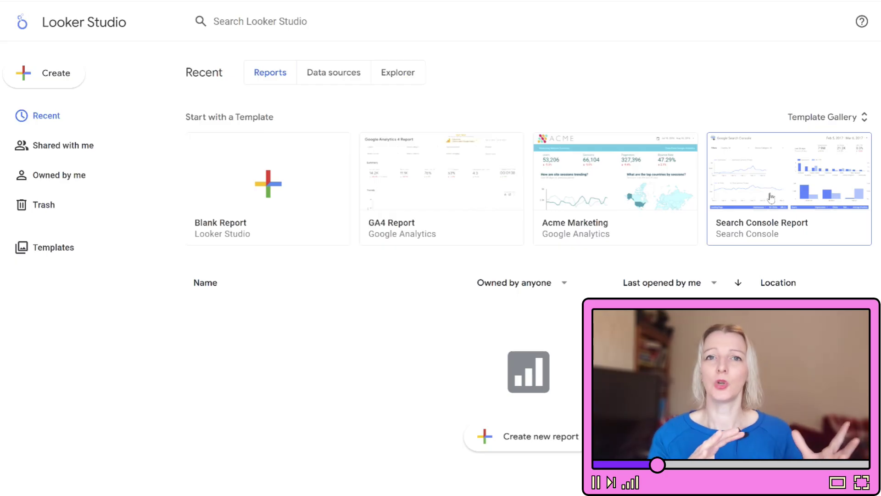
# Step: Open Looker Studio's Search Console Report template and scroll through its charts
pyautogui.click(747, 198)
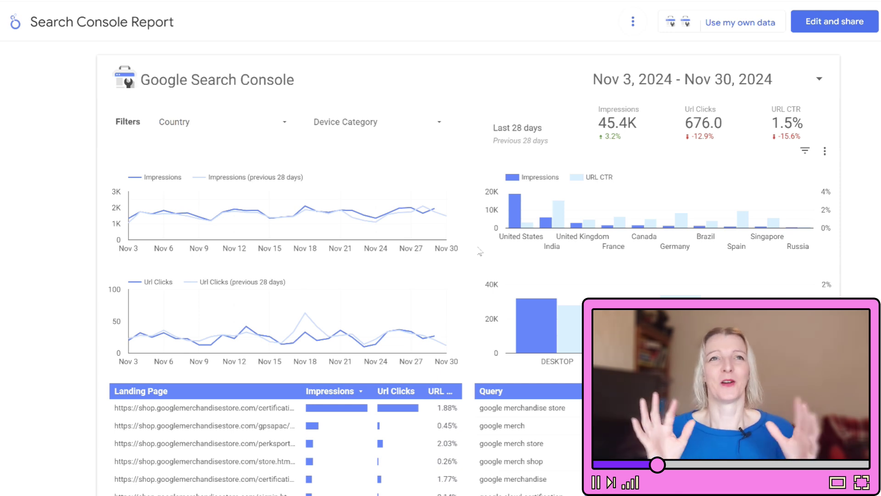
pyautogui.scroll(-3, 480, 252)
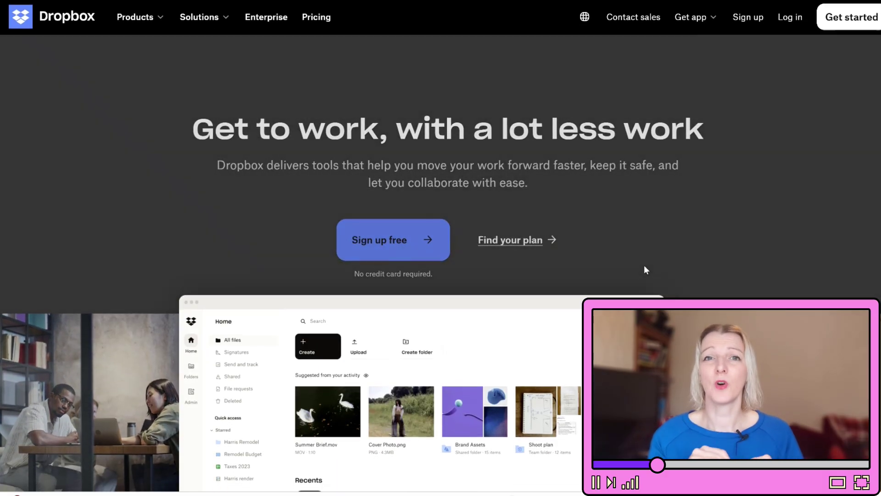
pyautogui.scroll(-5, 643, 265)
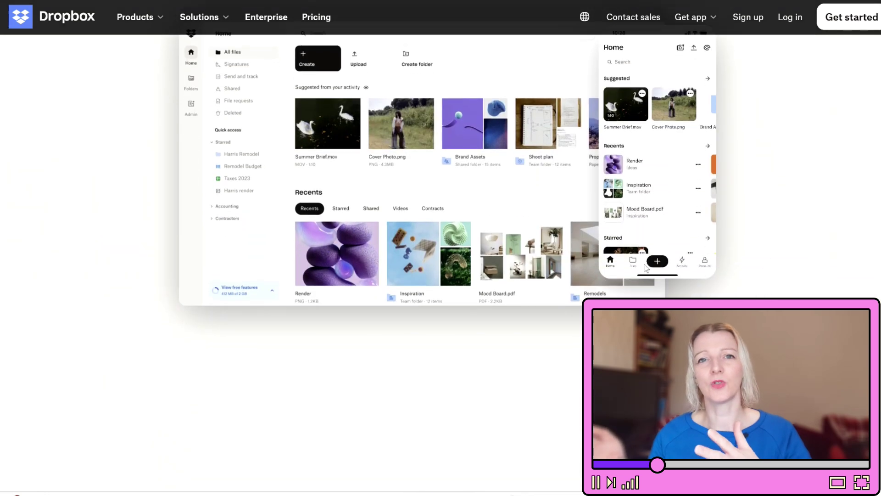
pyautogui.scroll(-5, 646, 268)
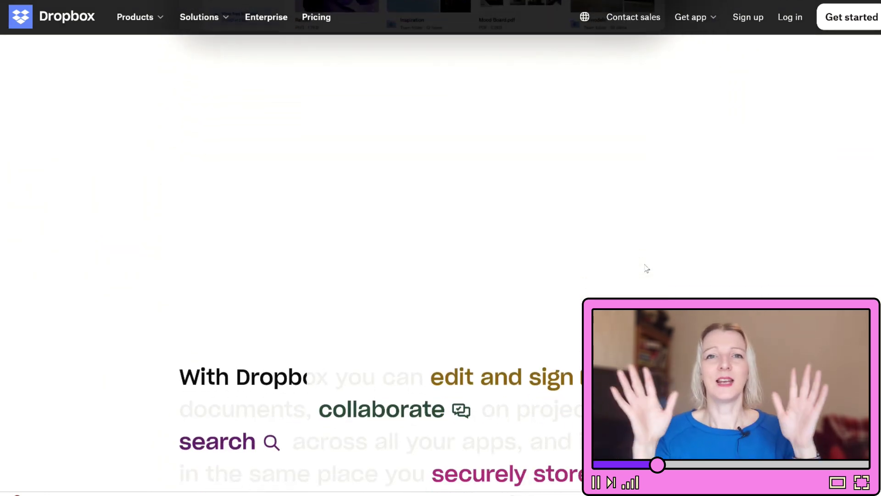
pyautogui.scroll(-4, 646, 269)
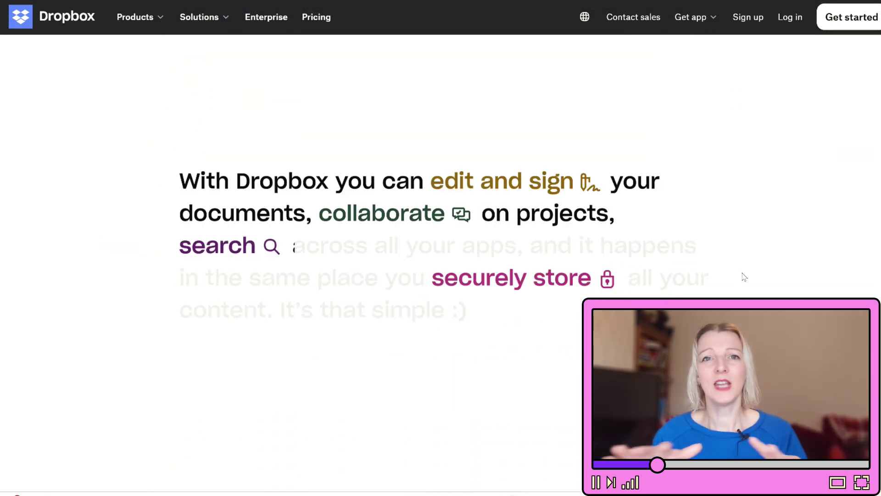
pyautogui.scroll(-2, 748, 278)
pyautogui.scroll(-2, 748, 278)
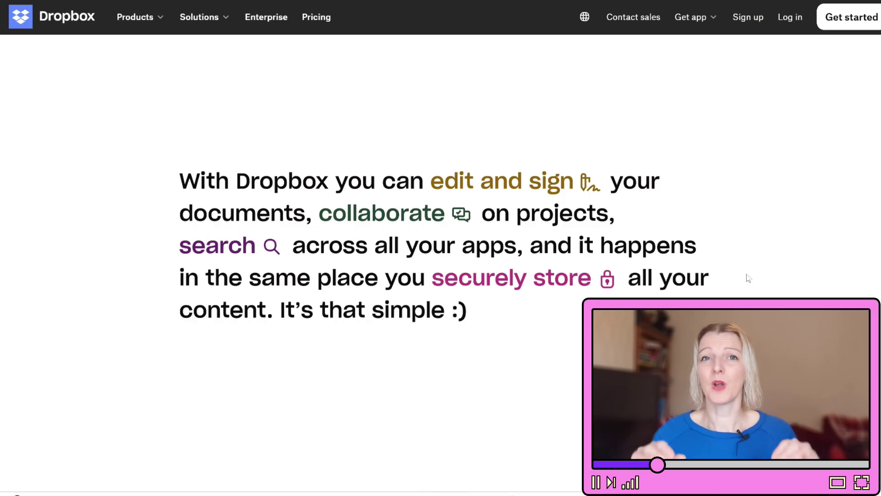
pyautogui.scroll(-5, 748, 278)
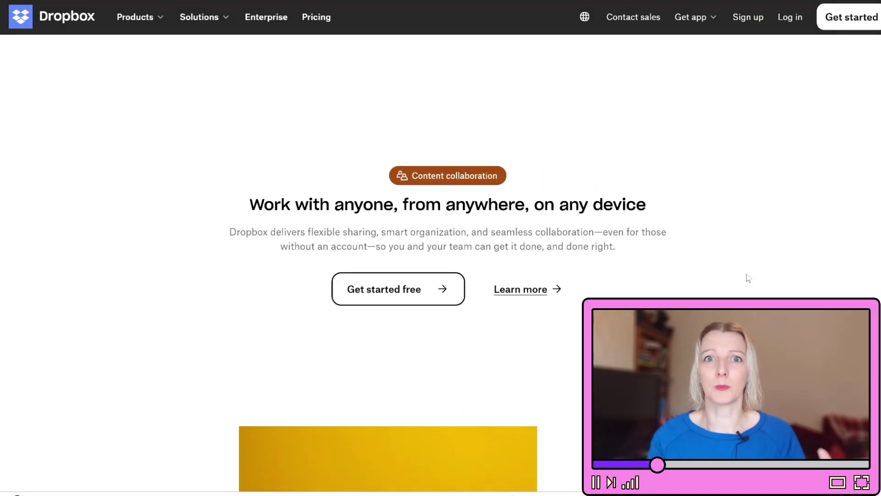
pyautogui.scroll(-5, 748, 277)
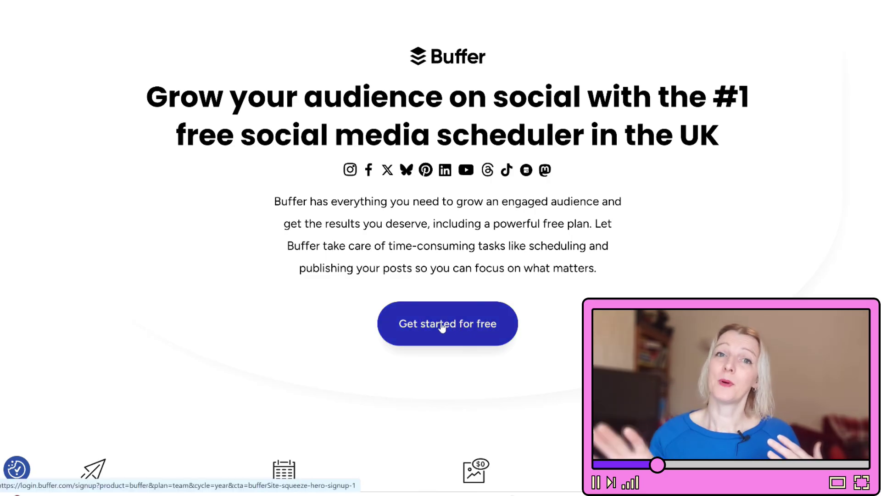
pyautogui.scroll(-8, 442, 327)
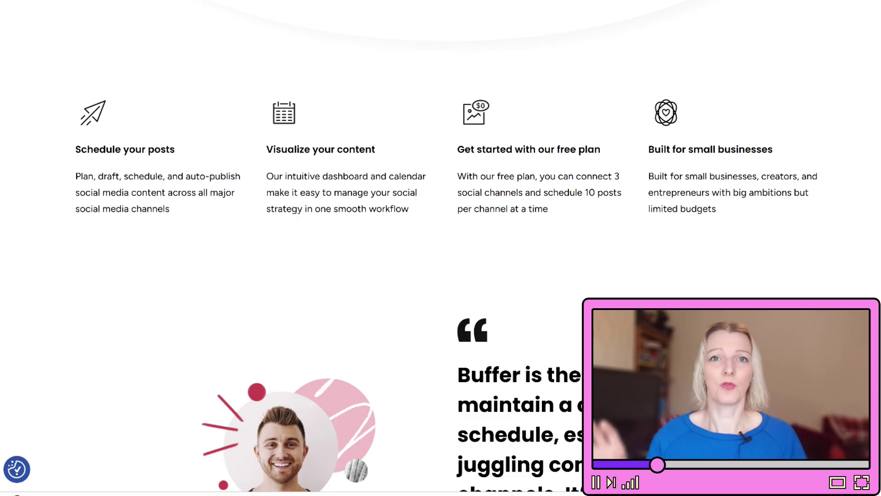
pyautogui.moveTo(540, 176); pyautogui.dragTo(543, 208)
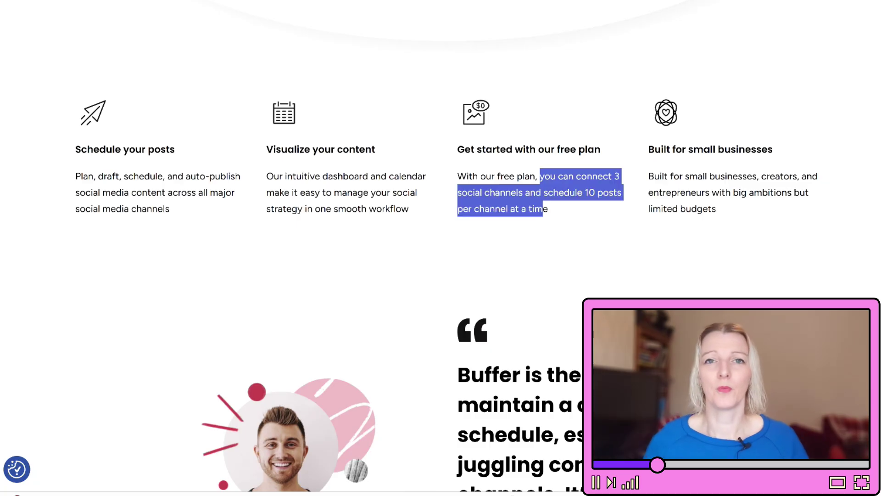
pyautogui.click(577, 259)
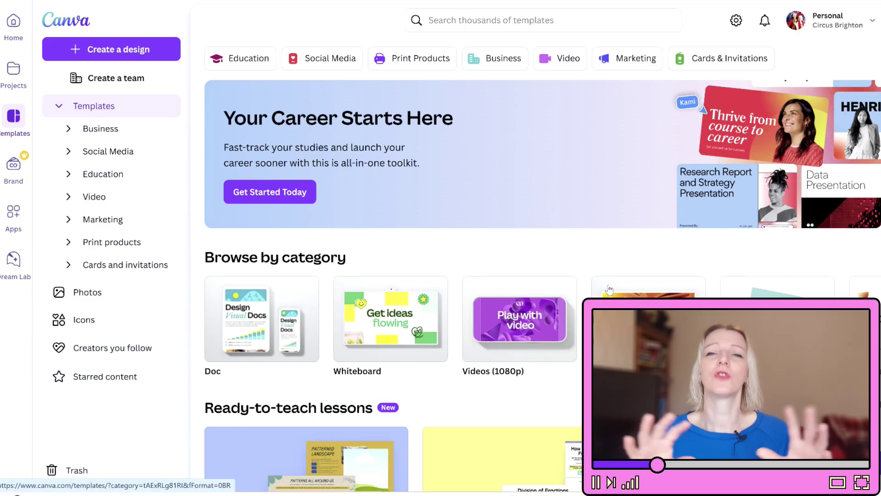
# Step: Search Canva templates for 'facebook posts' to list the Facebook Post designs
pyautogui.scroll(-3, 610, 289)
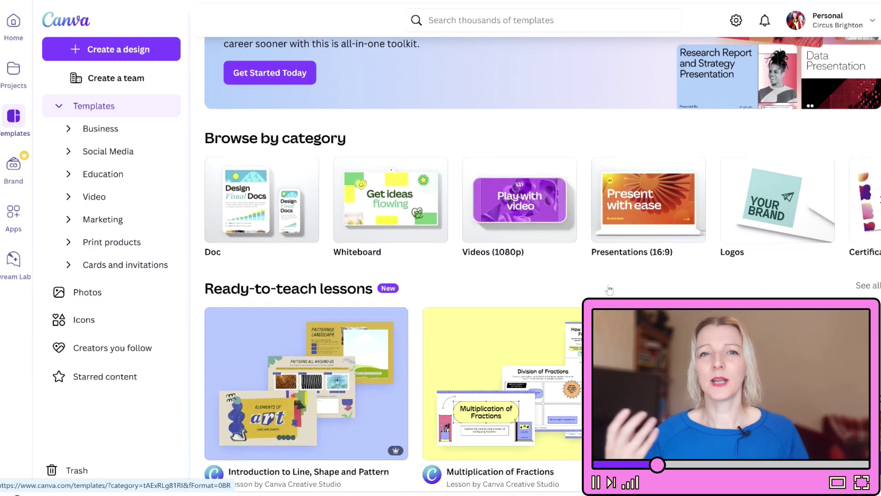
pyautogui.scroll(-3, 611, 288)
pyautogui.scroll(-3, 612, 287)
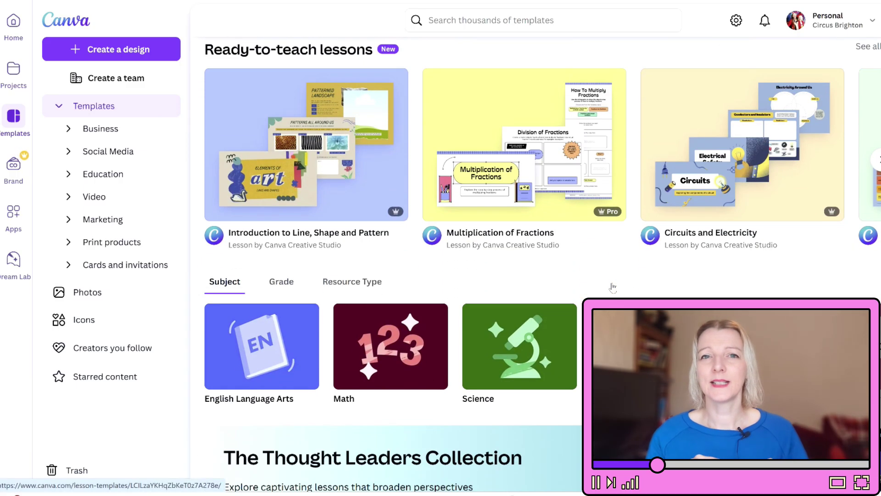
pyautogui.scroll(-1, 612, 287)
pyautogui.scroll(-2, 612, 287)
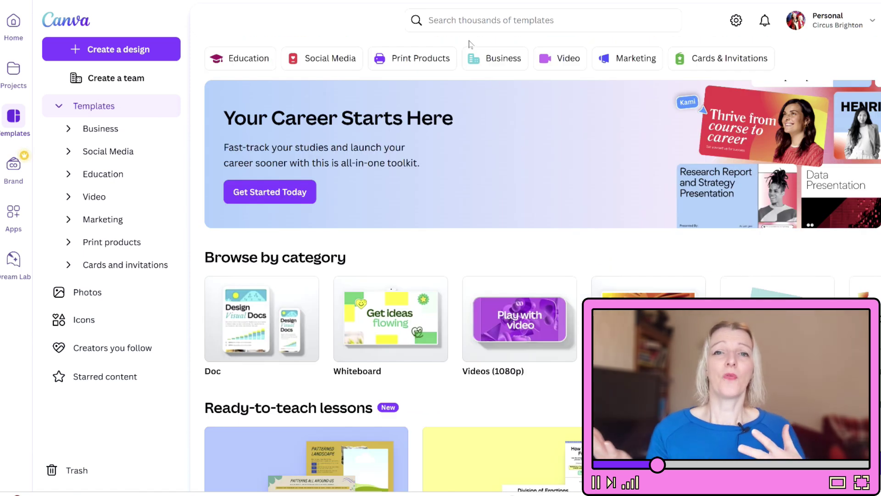
pyautogui.click(543, 20)
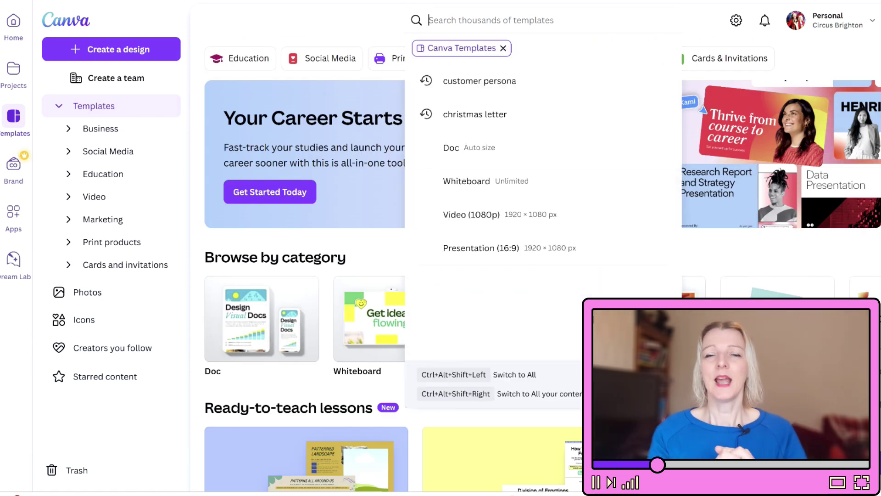
pyautogui.write('facebook post')
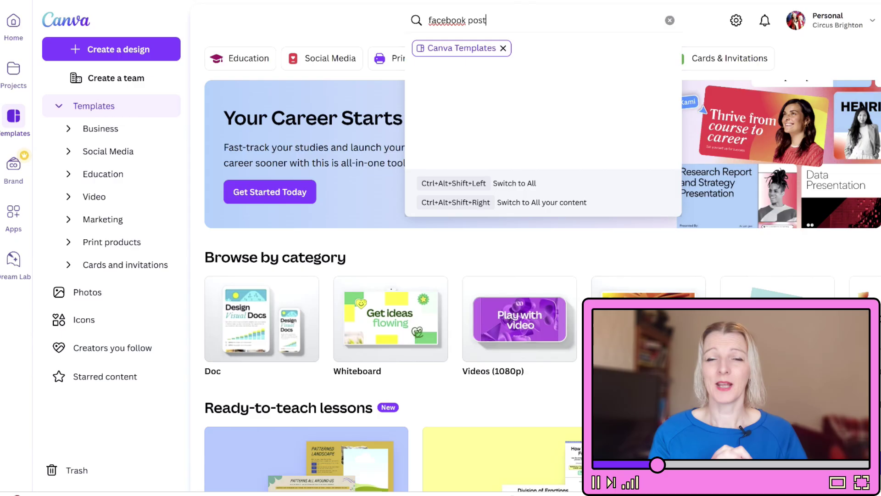
pyautogui.write('s')
pyautogui.press('Return')
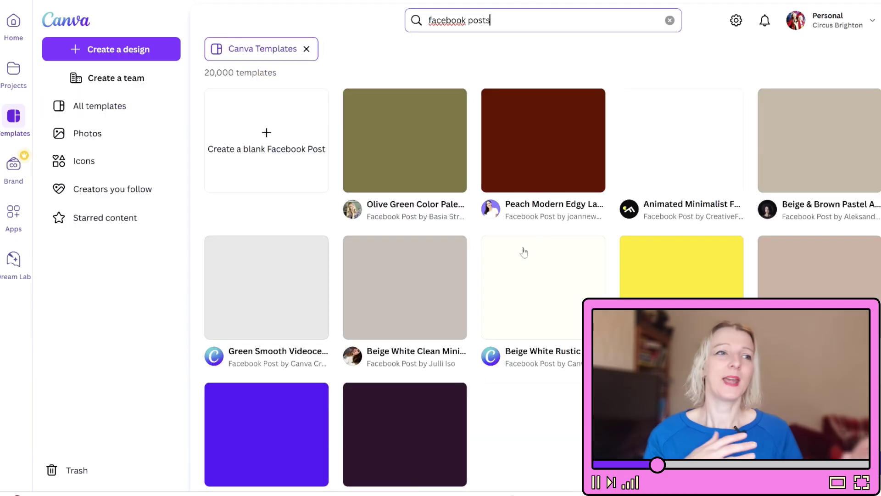